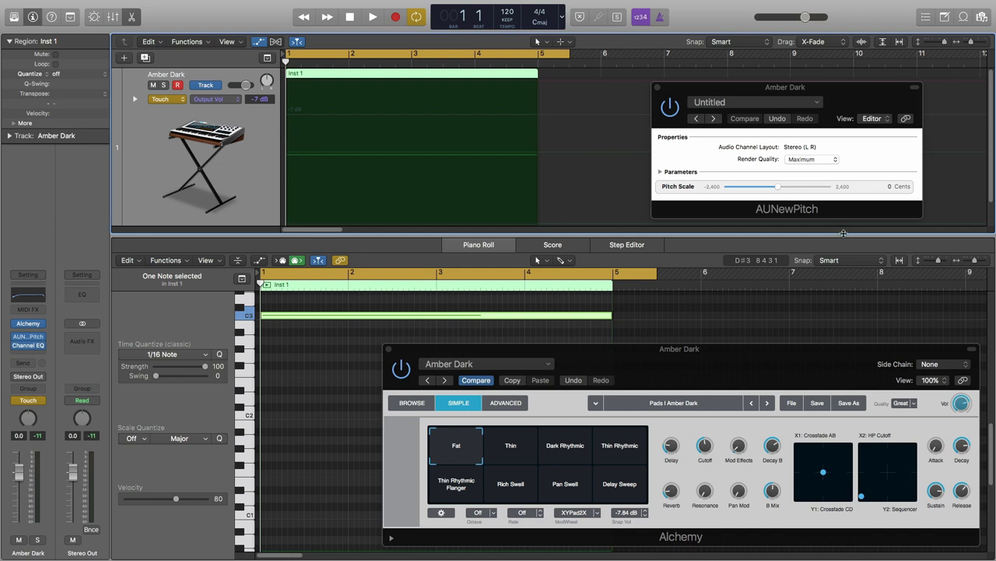
Insert AUNewPitch (Stereo) into the Amber Dark channel's Audio FX slot above Channel EQ
{"action": "mouse_move", "coordinate": [46, 345]}
{"action": "left_click", "coordinate": [44, 340]}
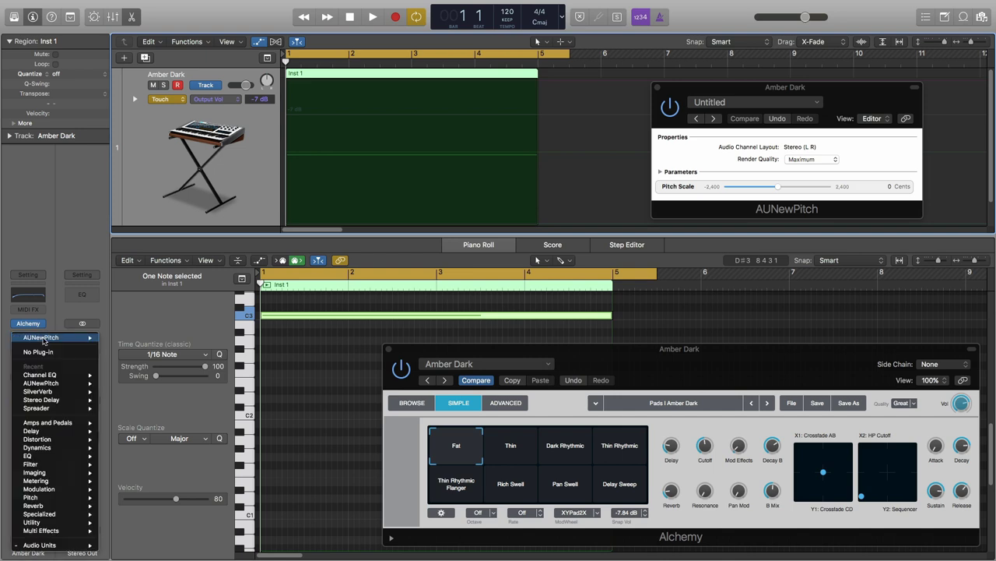
{"action": "mouse_move", "coordinate": [47, 545]}
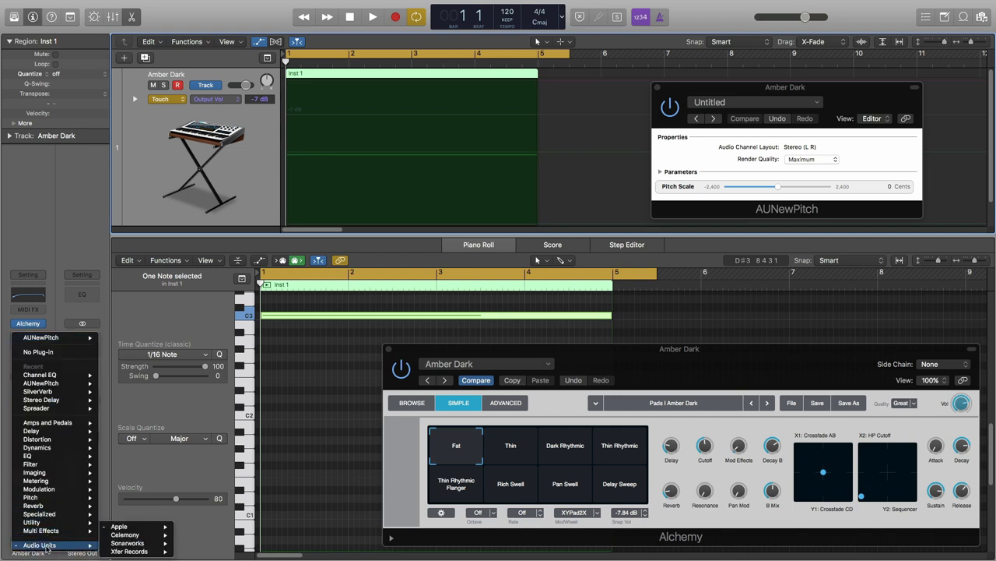
{"action": "mouse_move", "coordinate": [117, 529]}
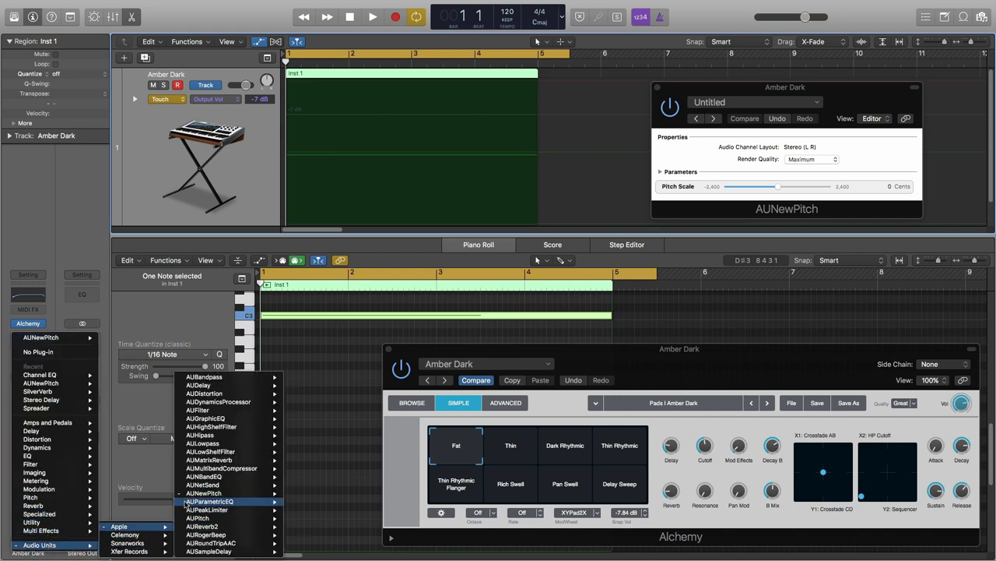
{"action": "mouse_move", "coordinate": [233, 493]}
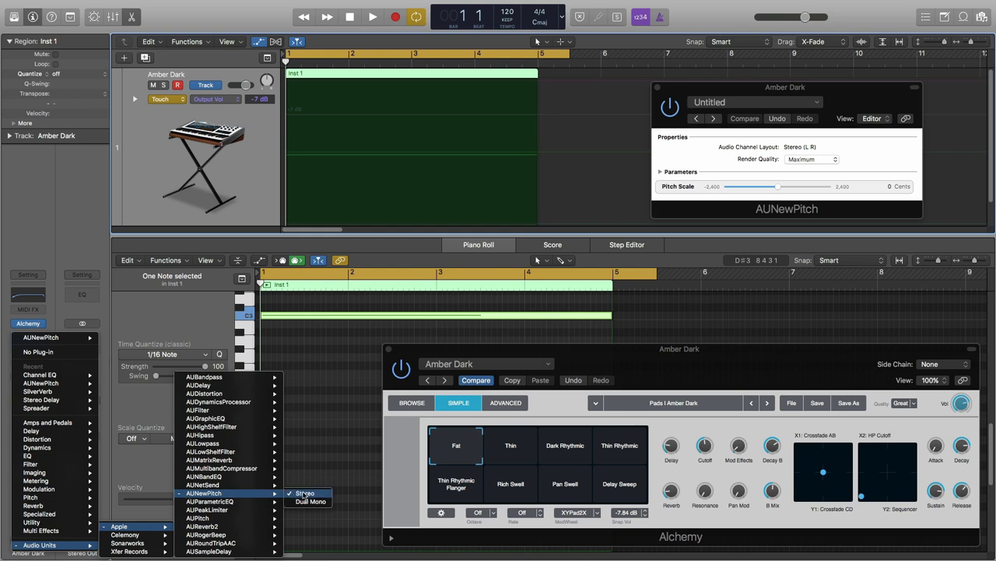
{"action": "left_click", "coordinate": [302, 495]}
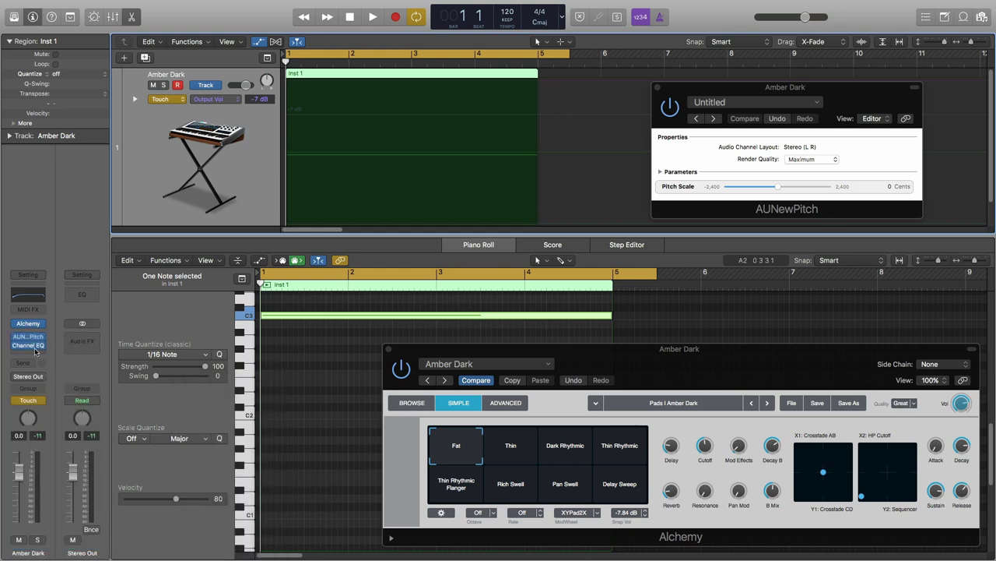
{"action": "left_click", "coordinate": [35, 336]}
{"action": "mouse_move", "coordinate": [35, 545]}
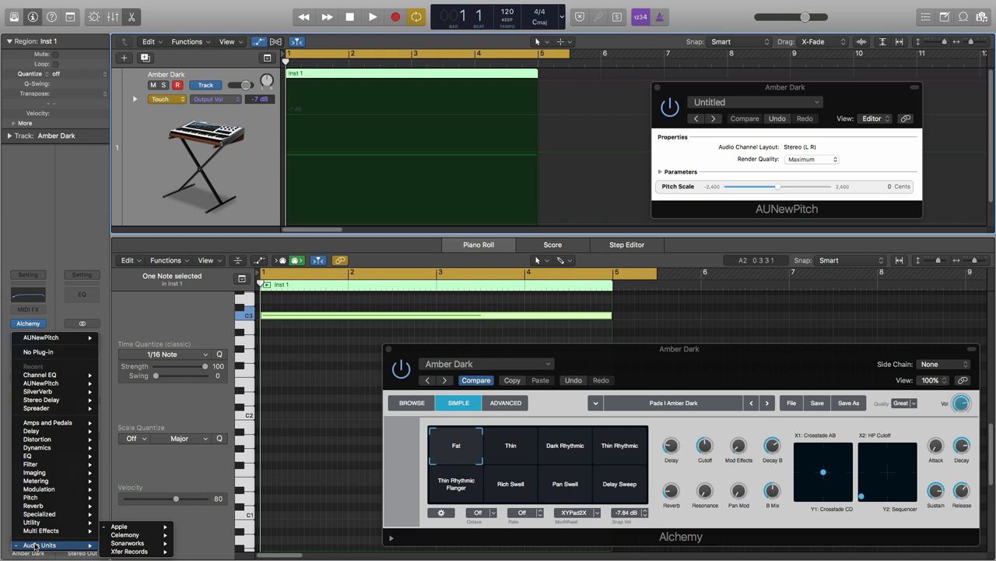
{"action": "mouse_move", "coordinate": [120, 527]}
{"action": "mouse_move", "coordinate": [226, 493]}
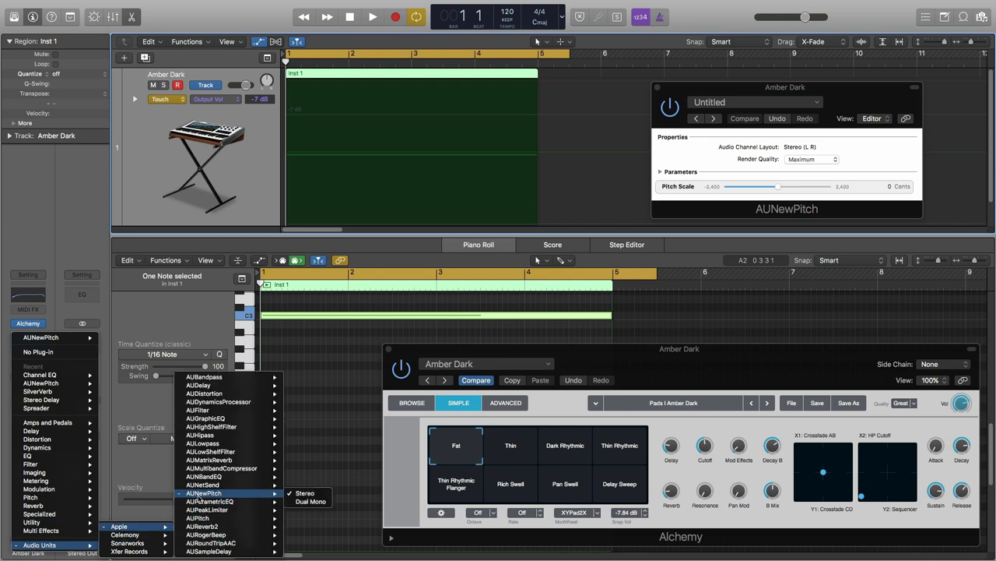
{"action": "mouse_move", "coordinate": [197, 519]}
{"action": "left_click", "coordinate": [304, 493]}
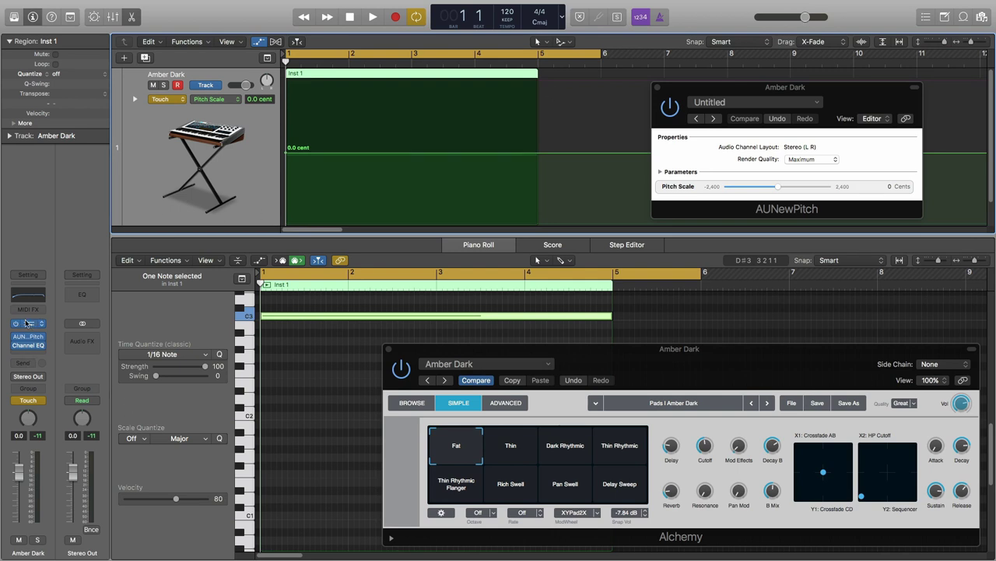
Play the track once, stop it, return to the start, then park the playhead at bar 2
{"action": "mouse_move", "coordinate": [44, 336]}
{"action": "key", "text": "space"}
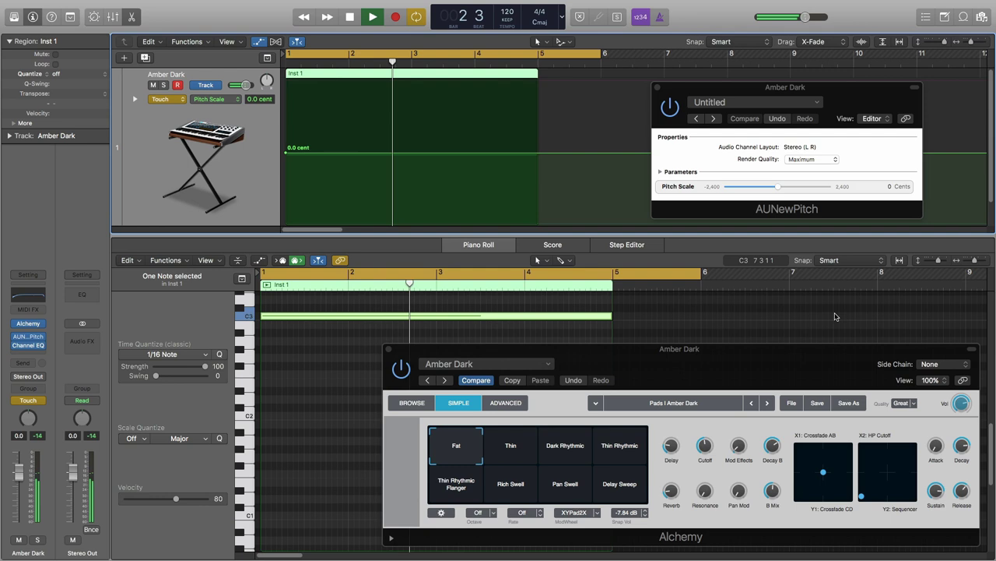
{"action": "key", "text": "space"}
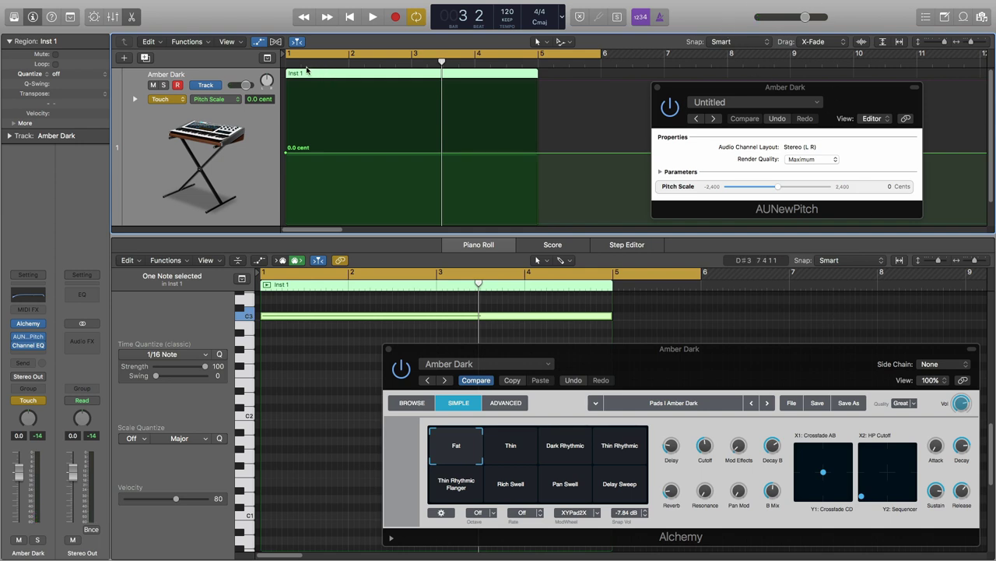
{"action": "key", "text": "Return"}
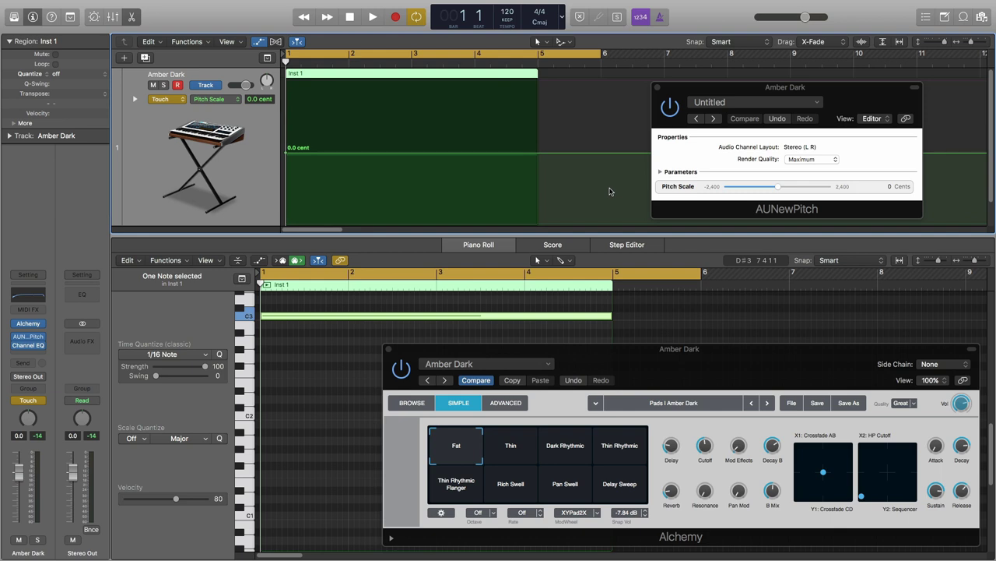
{"action": "left_click", "coordinate": [349, 62]}
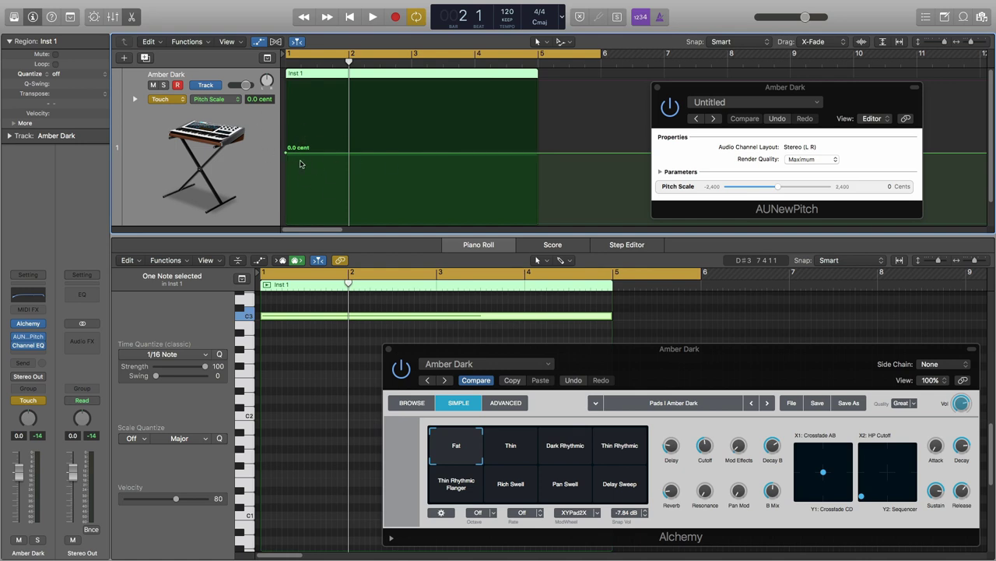
Add a 0.0 cent Pitch Scale point at bar 2, keeping automation mode on Touch
{"action": "left_click", "coordinate": [350, 153]}
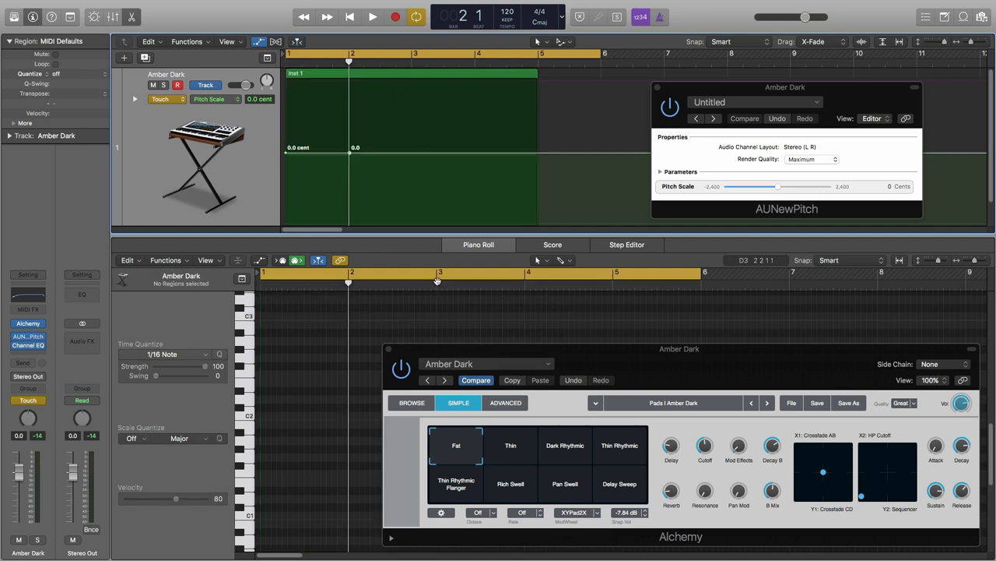
{"action": "left_click", "coordinate": [167, 100]}
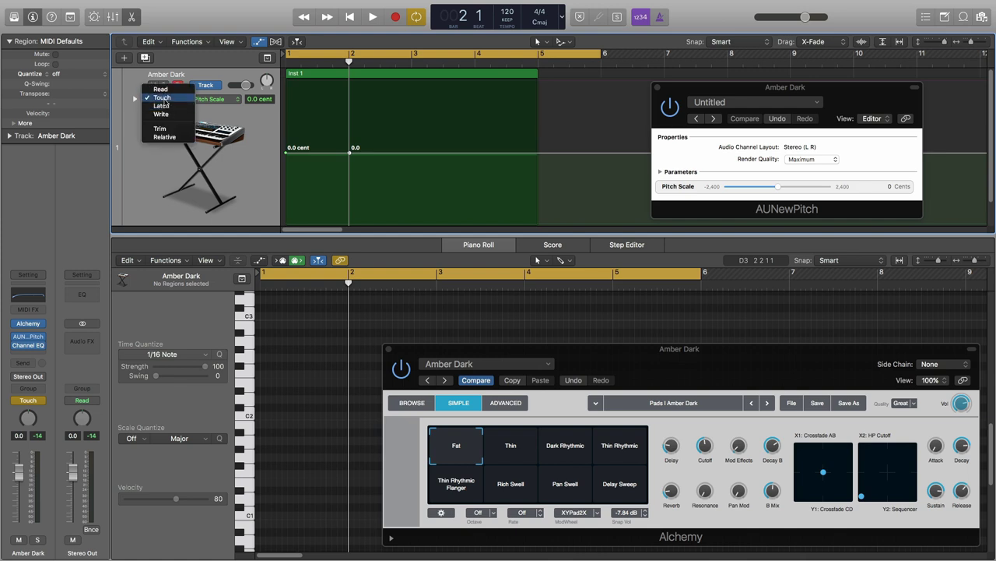
{"action": "left_click", "coordinate": [165, 98]}
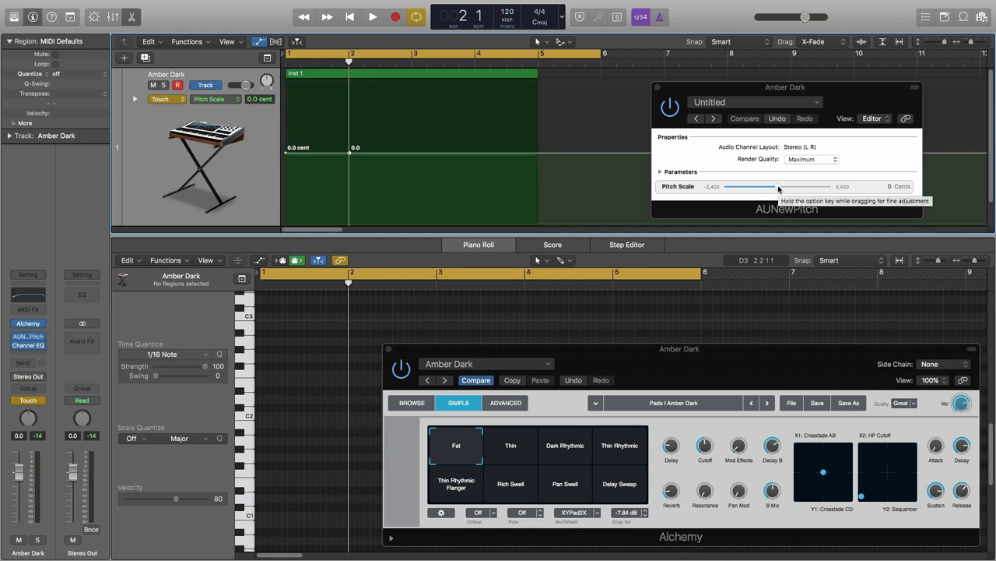
Browse the Alchemy Transform Pad parameters, then return the lane to AUNewPitch: Pitch Scale
{"action": "left_click", "coordinate": [210, 99]}
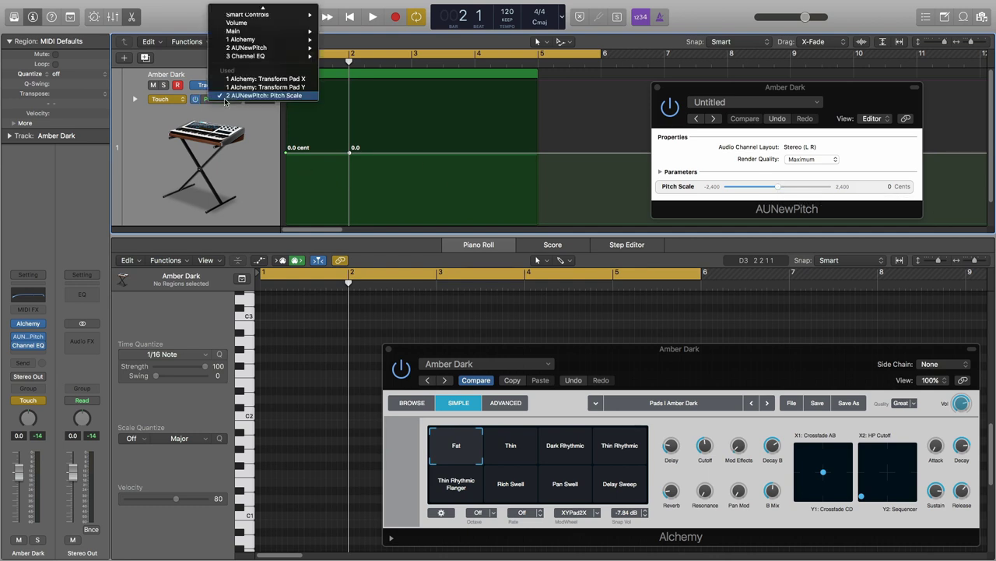
{"action": "left_click", "coordinate": [234, 92]}
{"action": "left_click", "coordinate": [222, 98]}
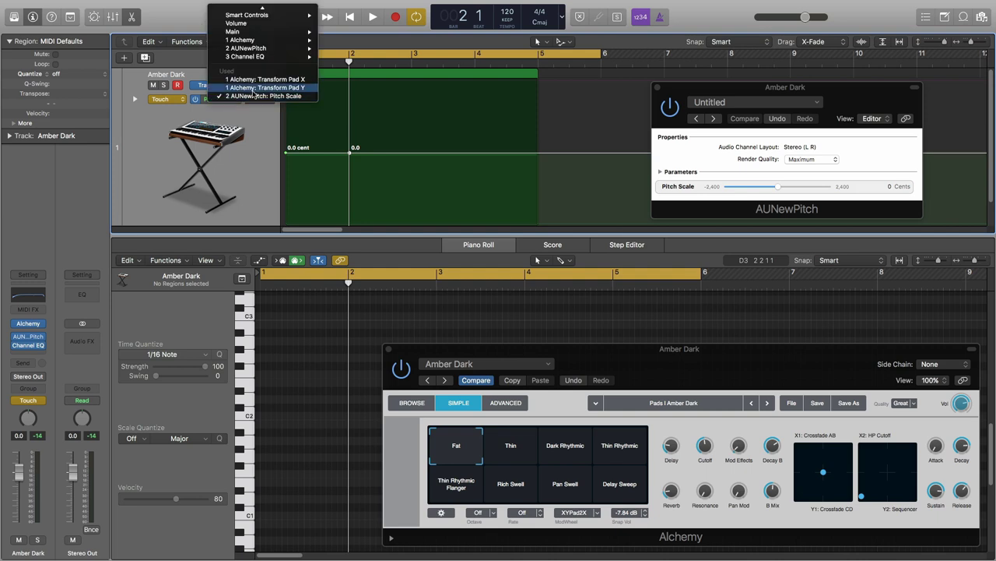
{"action": "left_click", "coordinate": [226, 91]}
{"action": "left_click", "coordinate": [221, 99]}
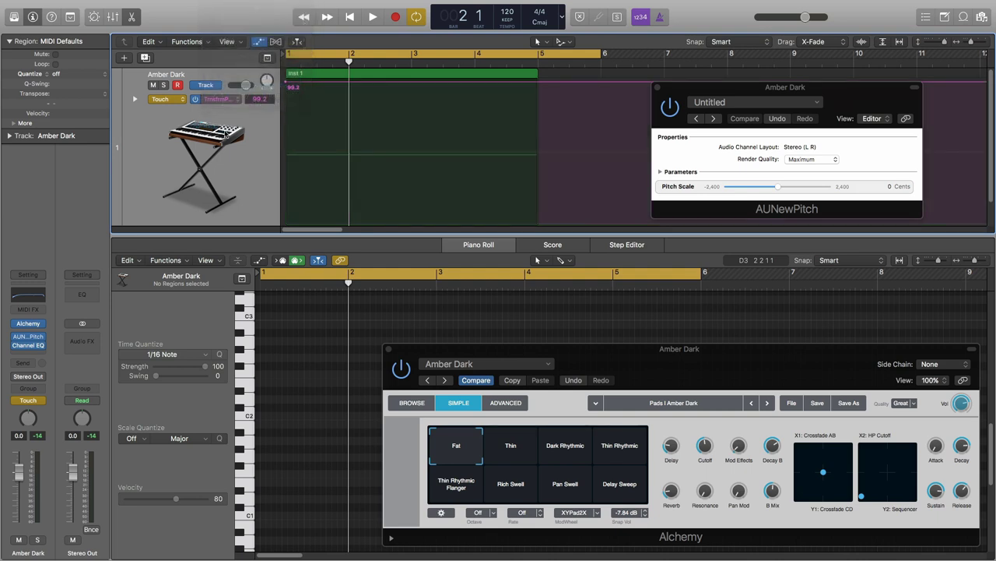
{"action": "left_click", "coordinate": [214, 99]}
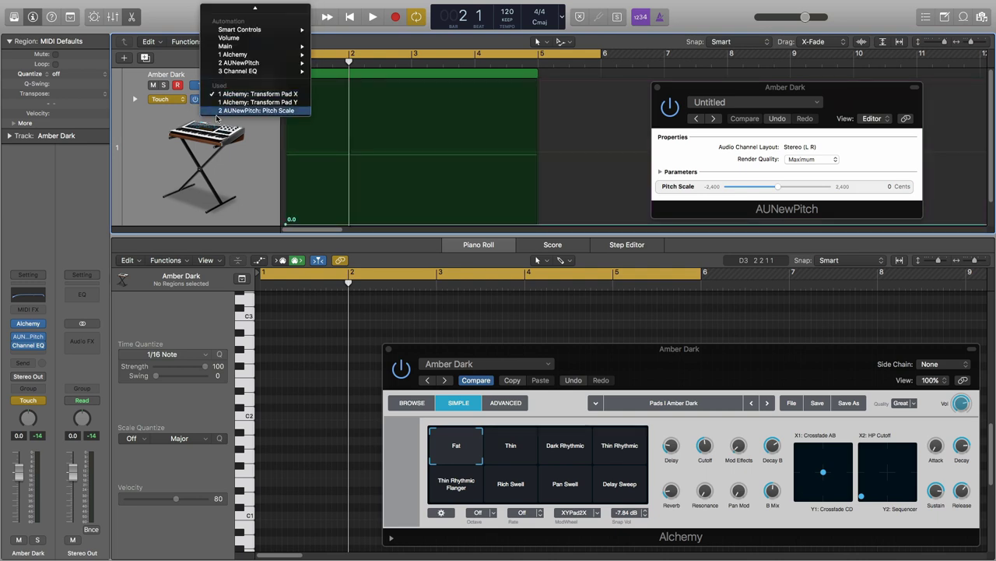
{"action": "left_click", "coordinate": [257, 111]}
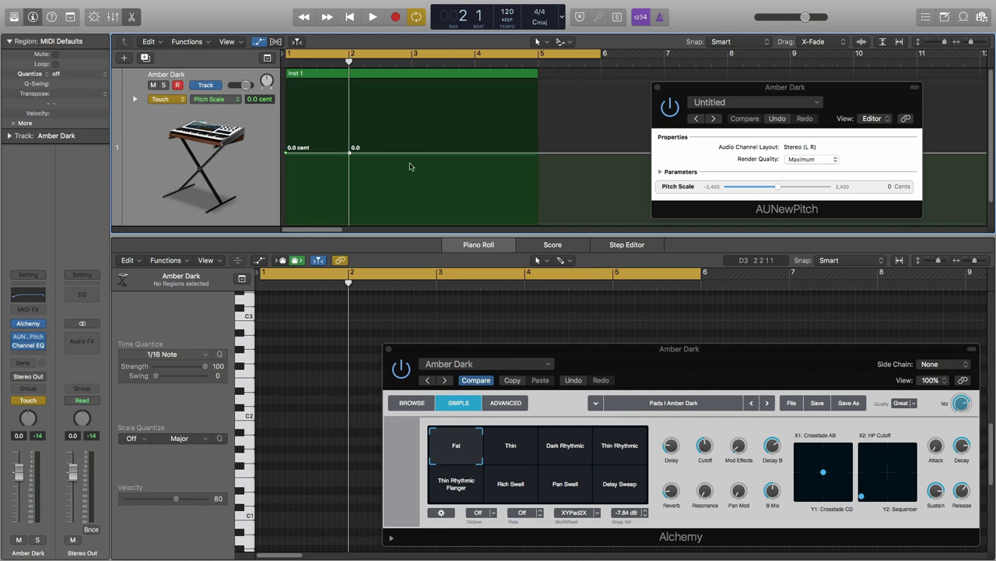
Add flat 0.0 cent automation points at bar 3 beat 3 and bar 5, then return to start
{"action": "left_click", "coordinate": [445, 63]}
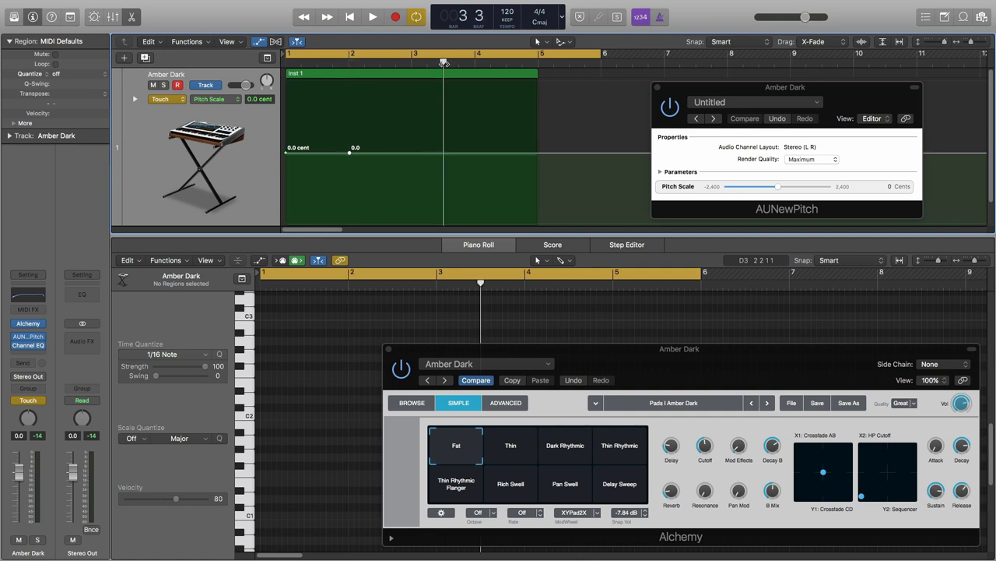
{"action": "left_click", "coordinate": [444, 155]}
{"action": "left_click", "coordinate": [535, 63]}
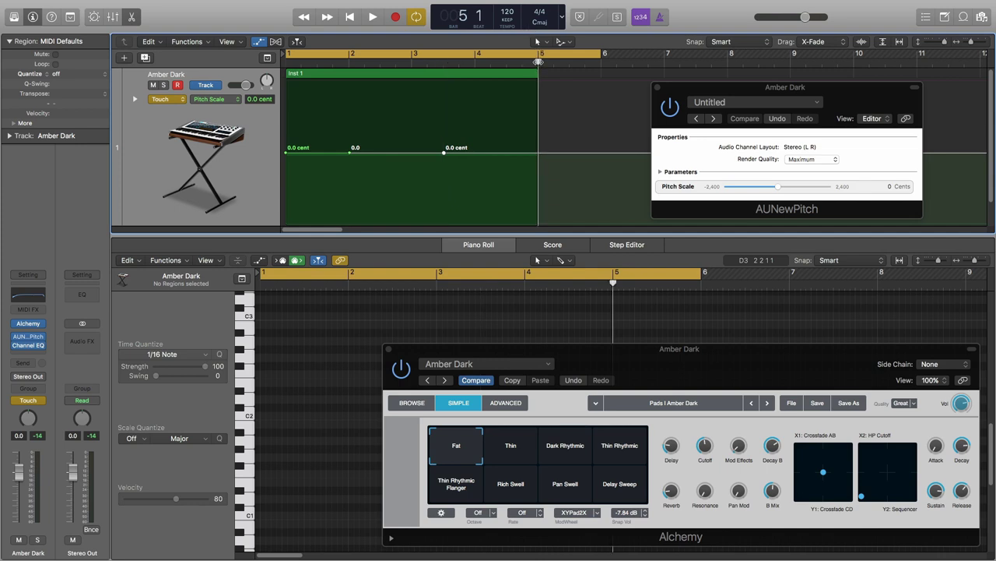
{"action": "left_click", "coordinate": [538, 153]}
{"action": "key", "text": "Return"}
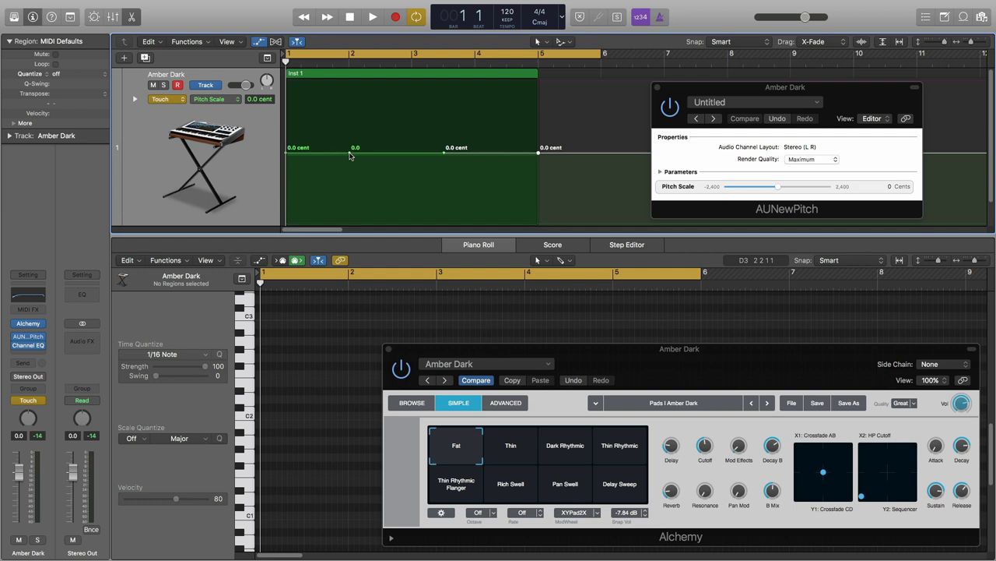
Set bar 2 to +404.2, bar 3.3 to -993.7, add bar 4.3 at +2399.9 cent, and play
{"action": "left_click_drag", "start_coordinate": [349, 155], "coordinate": [350, 141]}
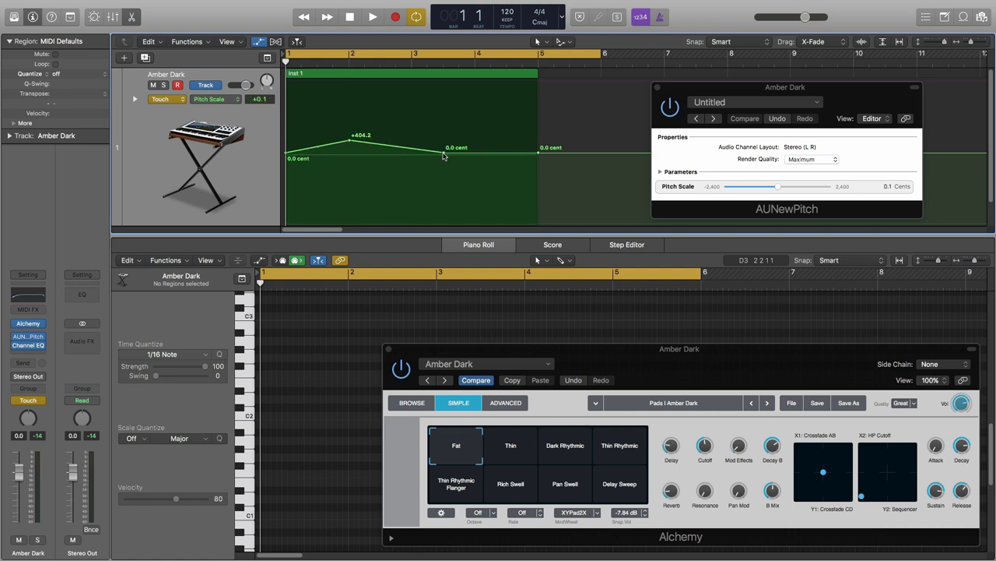
{"action": "left_click_drag", "start_coordinate": [444, 156], "coordinate": [443, 182]}
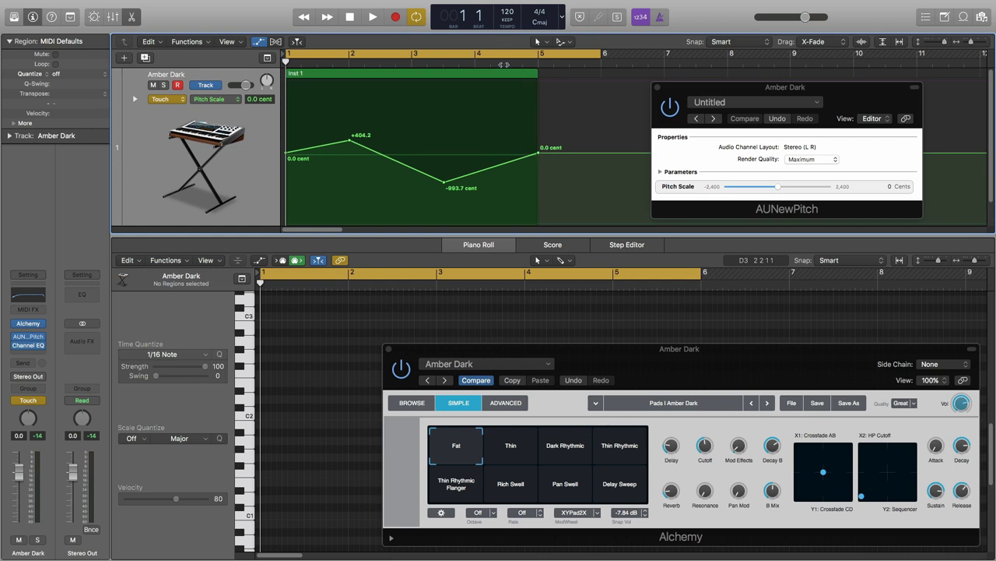
{"action": "left_click", "coordinate": [505, 64]}
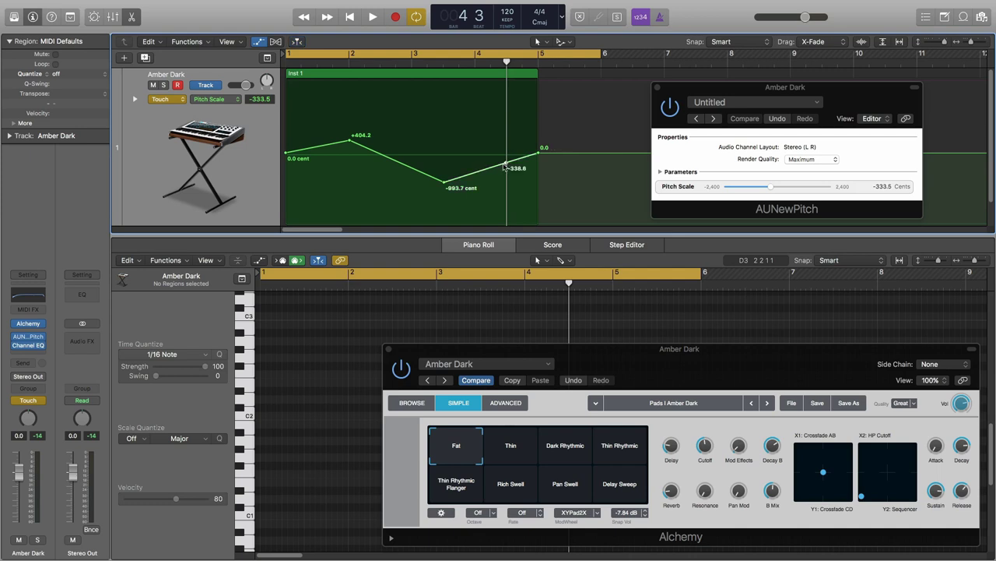
{"action": "left_click_drag", "start_coordinate": [505, 165], "coordinate": [507, 78]}
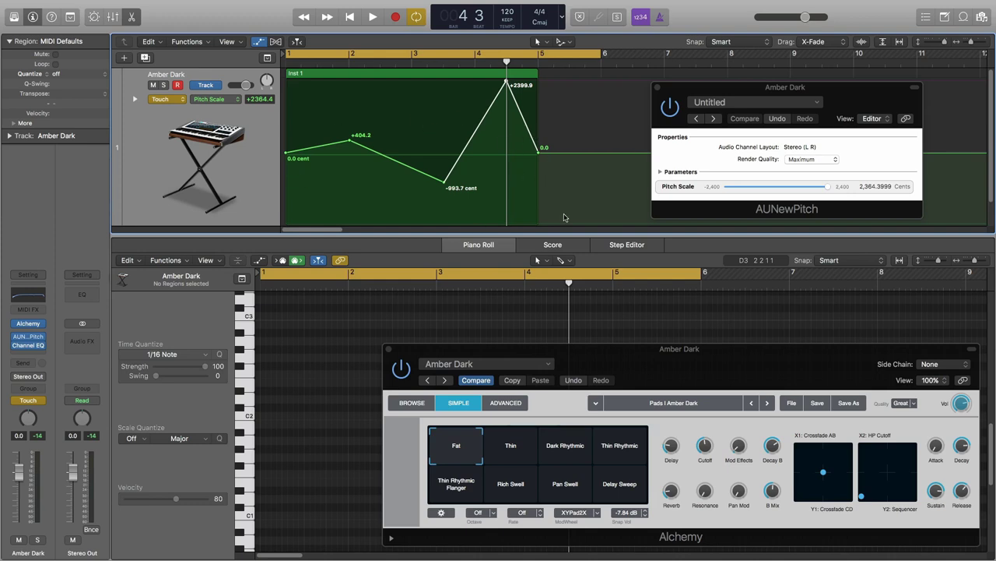
{"action": "key", "text": "space"}
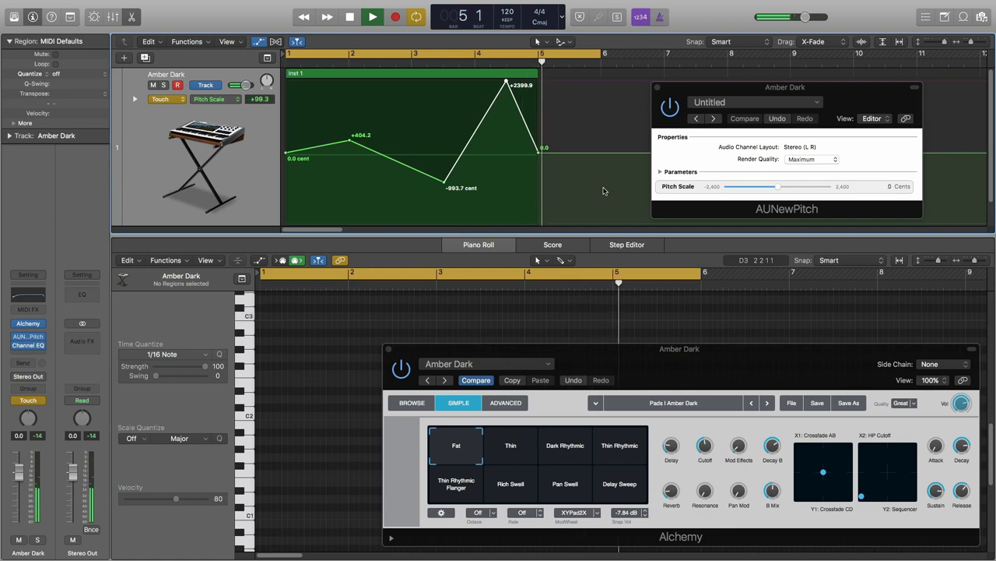
Stop playback after the zigzag pitch sweep reaches bar 5
{"action": "key", "text": "space"}
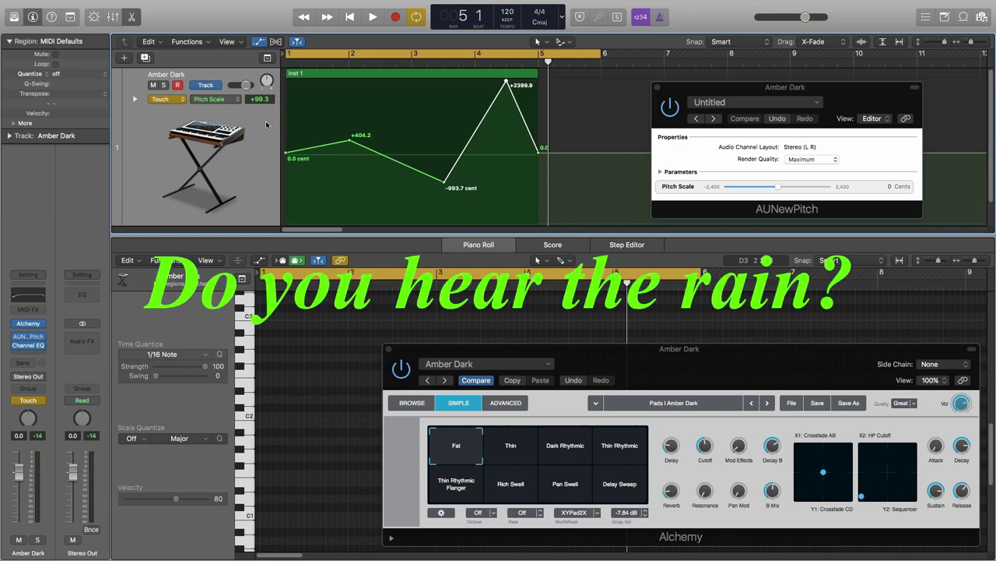
Replace the automation with a straight ramp from +2400 cent at region start to -2400 at bar 5, then audition it
{"action": "key", "text": "Delete"}
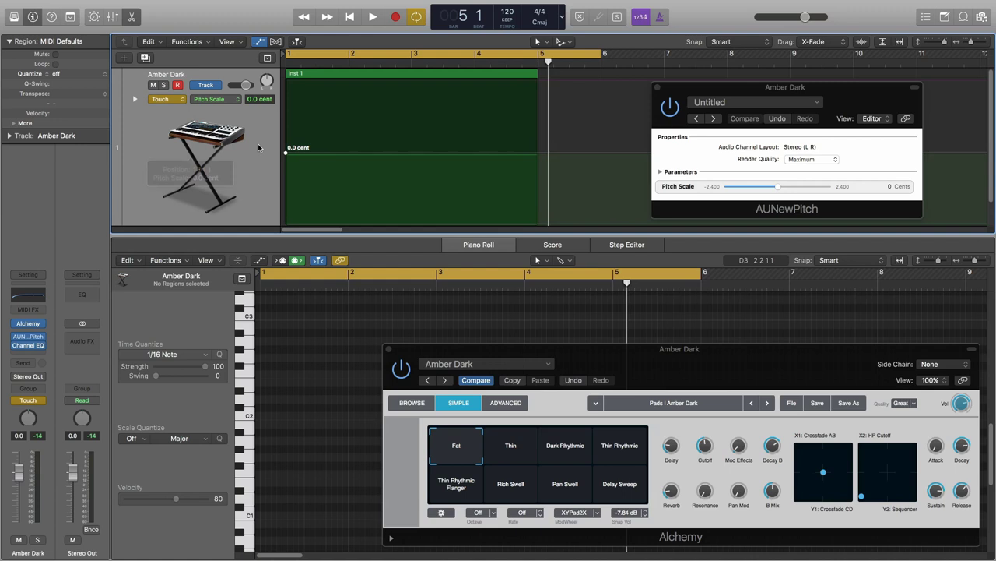
{"action": "left_click", "coordinate": [285, 153]}
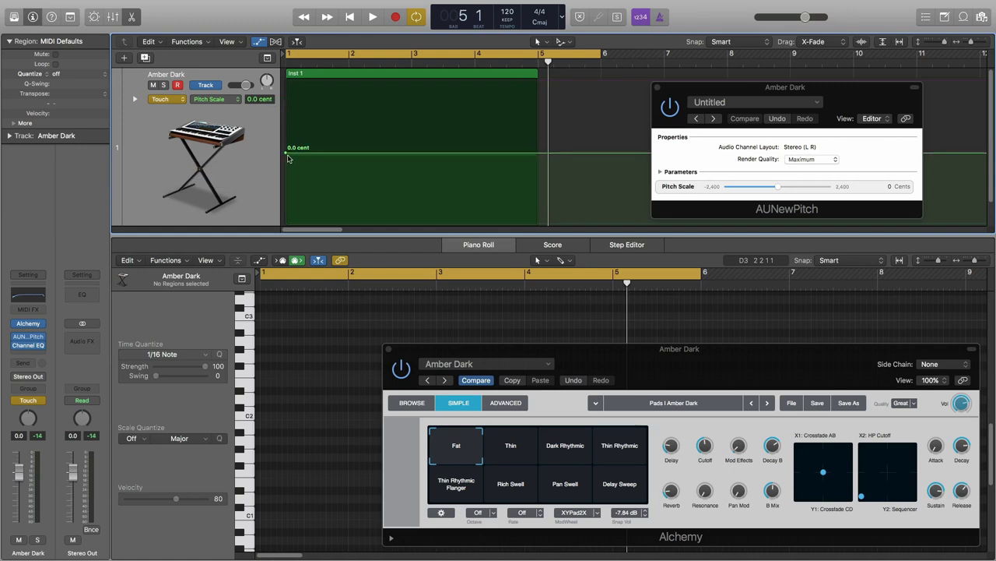
{"action": "left_click_drag", "start_coordinate": [285, 153], "coordinate": [285, 81]}
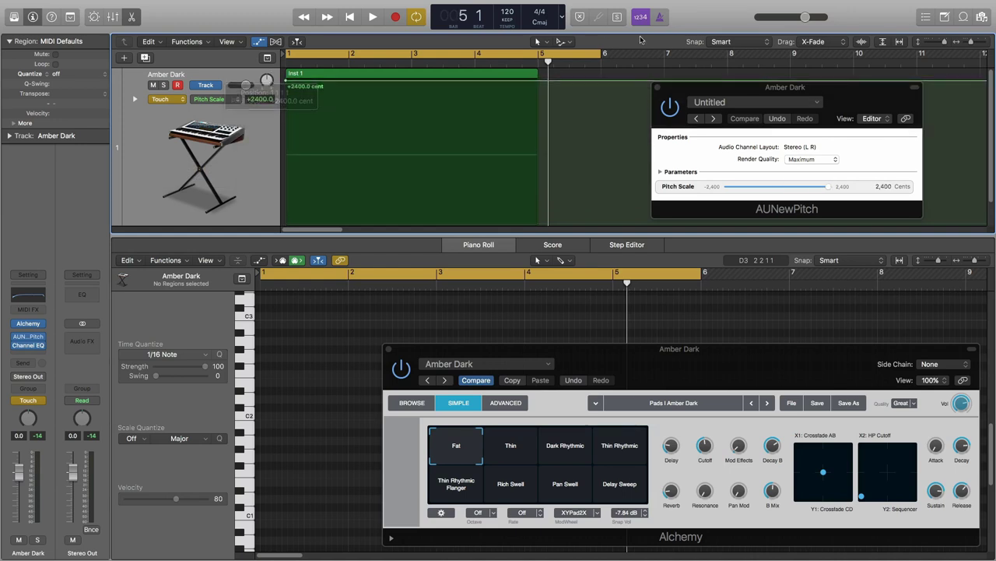
{"action": "left_click", "coordinate": [337, 73]}
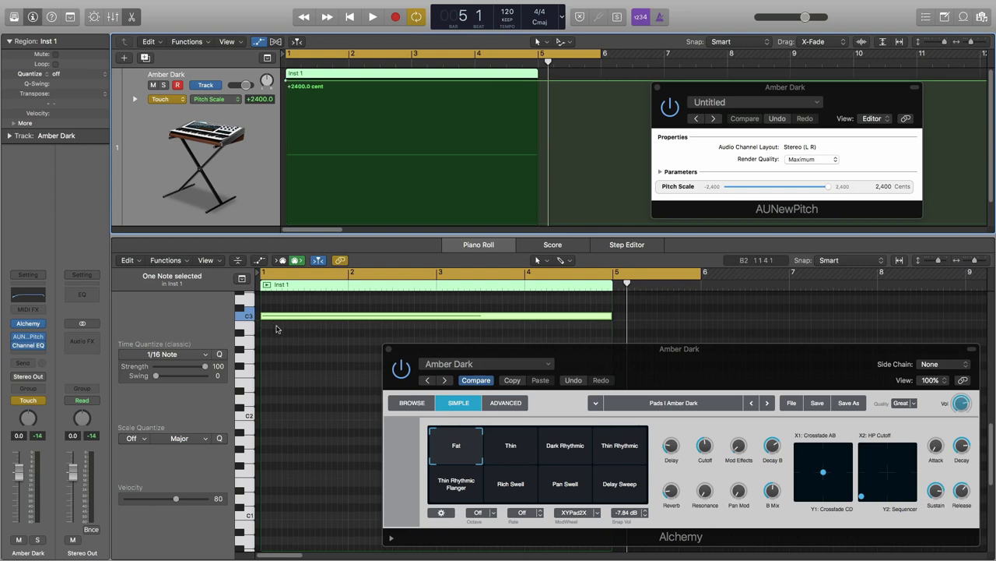
{"action": "left_click", "coordinate": [538, 81]}
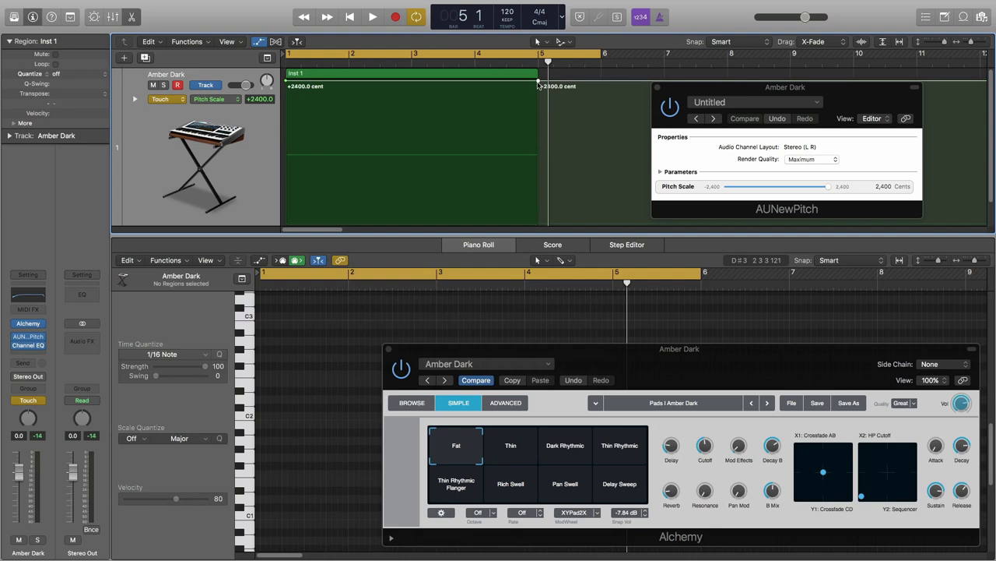
{"action": "left_click_drag", "start_coordinate": [538, 81], "coordinate": [537, 223]}
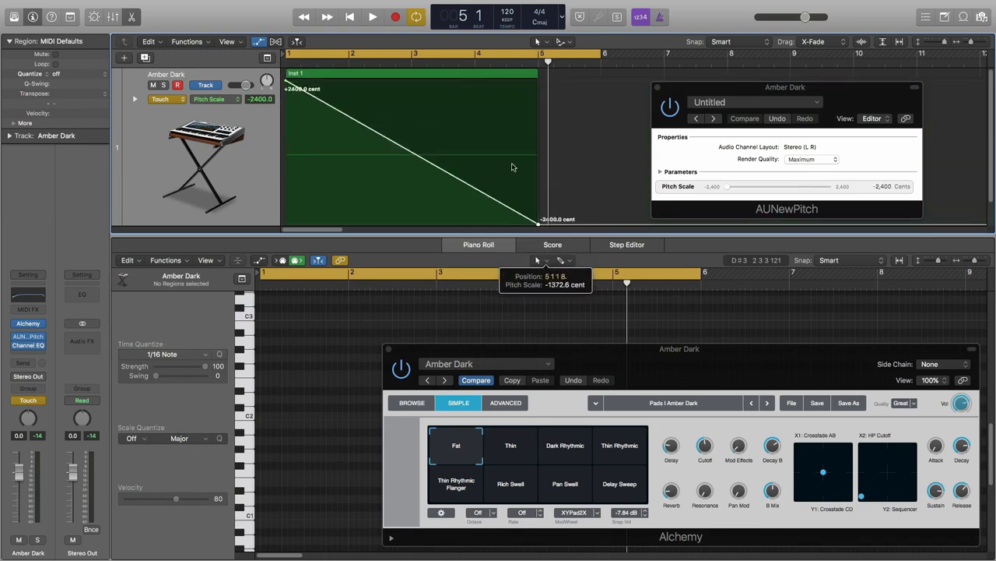
{"action": "key", "text": "space"}
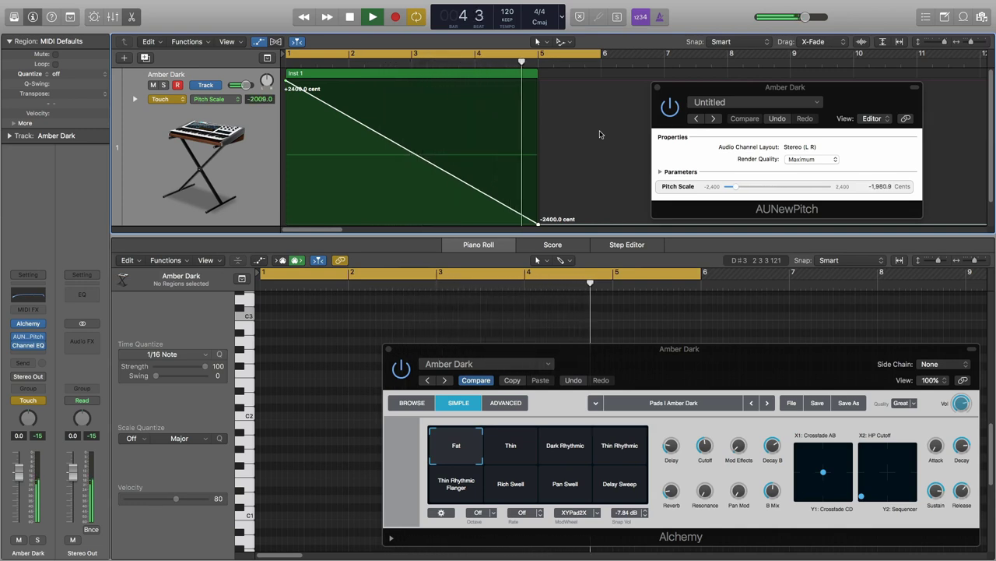
{"action": "key", "text": "space"}
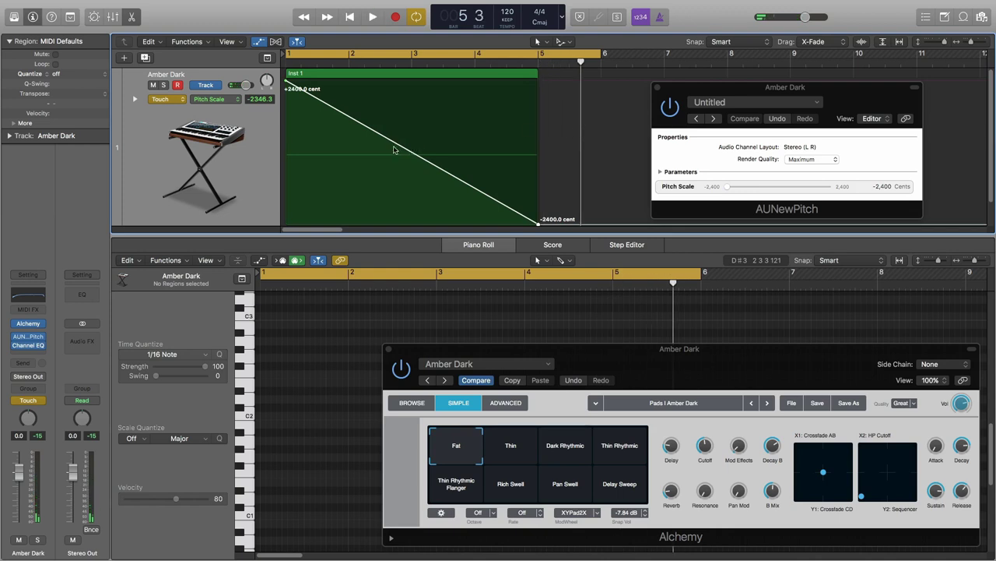
Bend the falling +2400 to -2400 ramp into a concave curve and audition it
{"action": "key", "text": "t"}
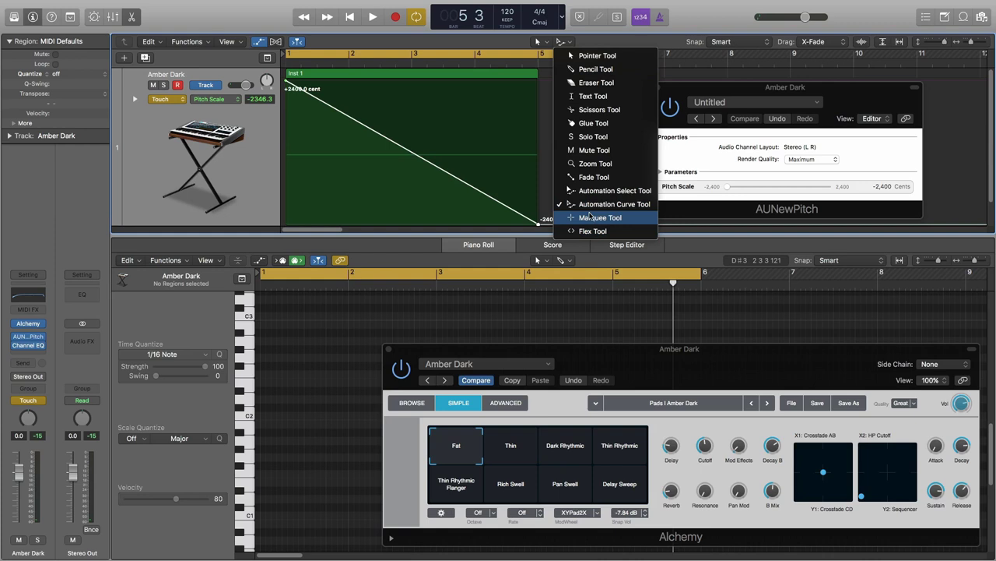
{"action": "key", "text": "Escape"}
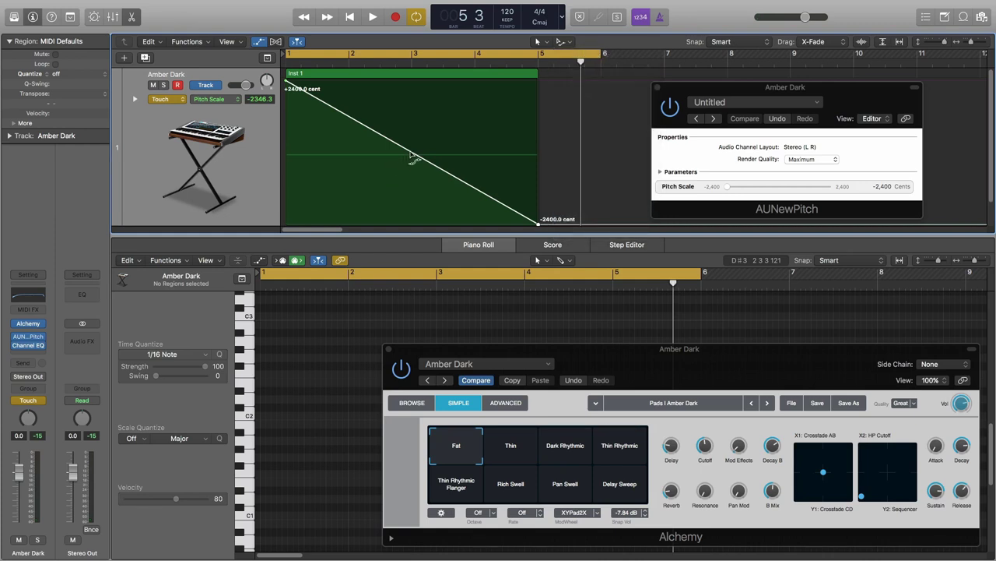
{"action": "left_click_drag", "start_coordinate": [413, 156], "coordinate": [383, 216]}
{"action": "key", "text": "space"}
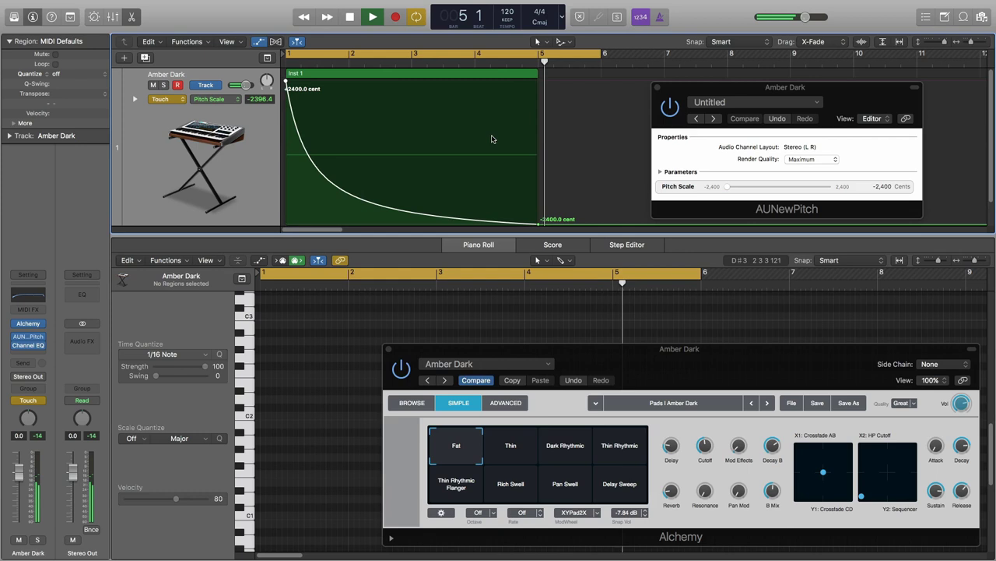
{"action": "key", "text": "space"}
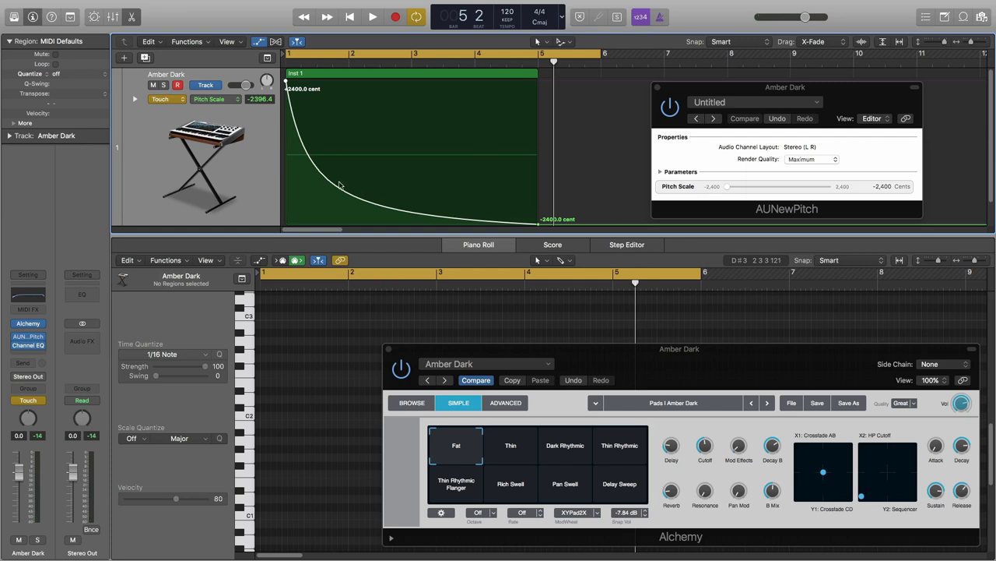
Reshape the curve into an S-curve, then concave, finally convex, auditioning the S-curve and convex versions
{"action": "left_click_drag", "start_coordinate": [356, 202], "coordinate": [438, 226]}
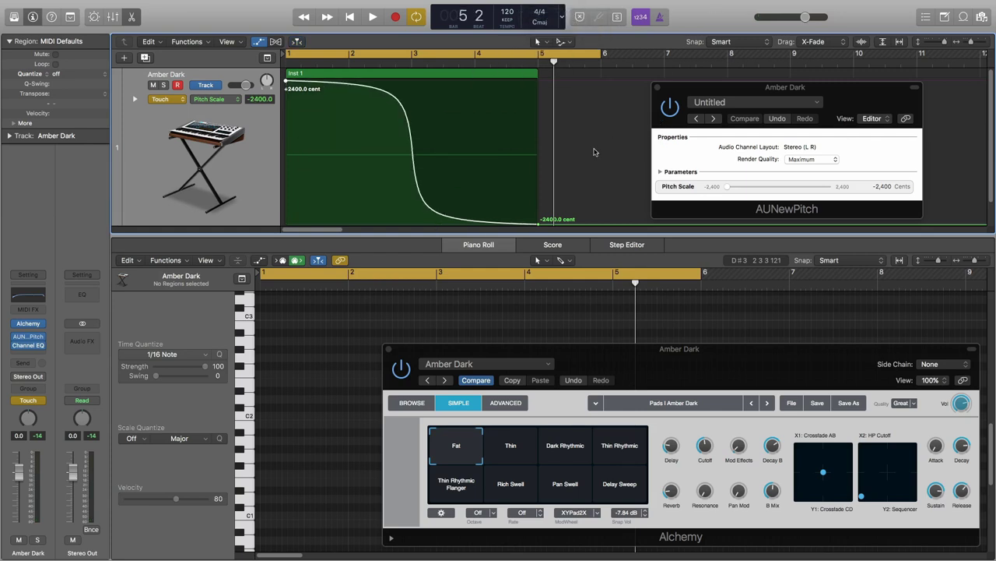
{"action": "key", "text": "space"}
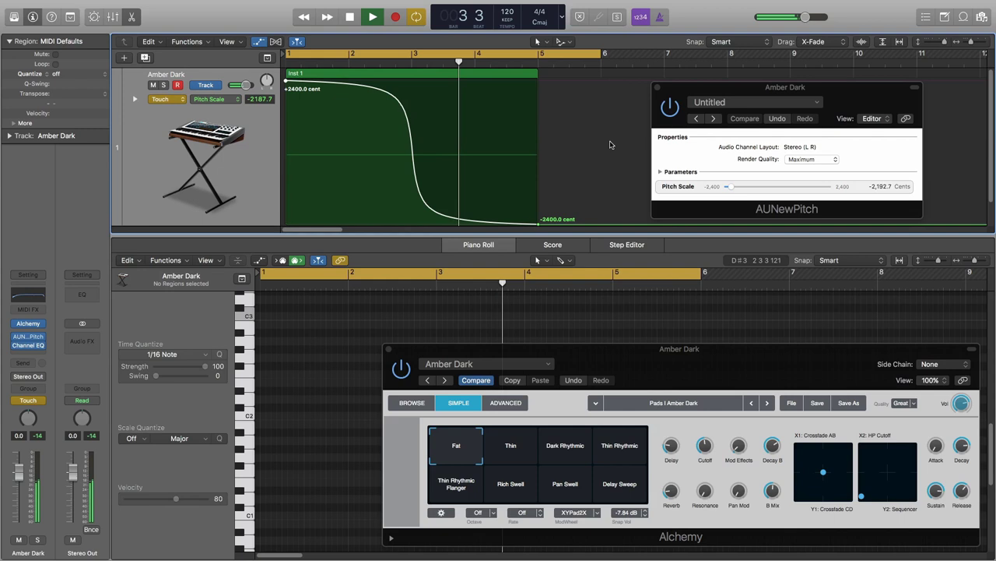
{"action": "key", "text": "space"}
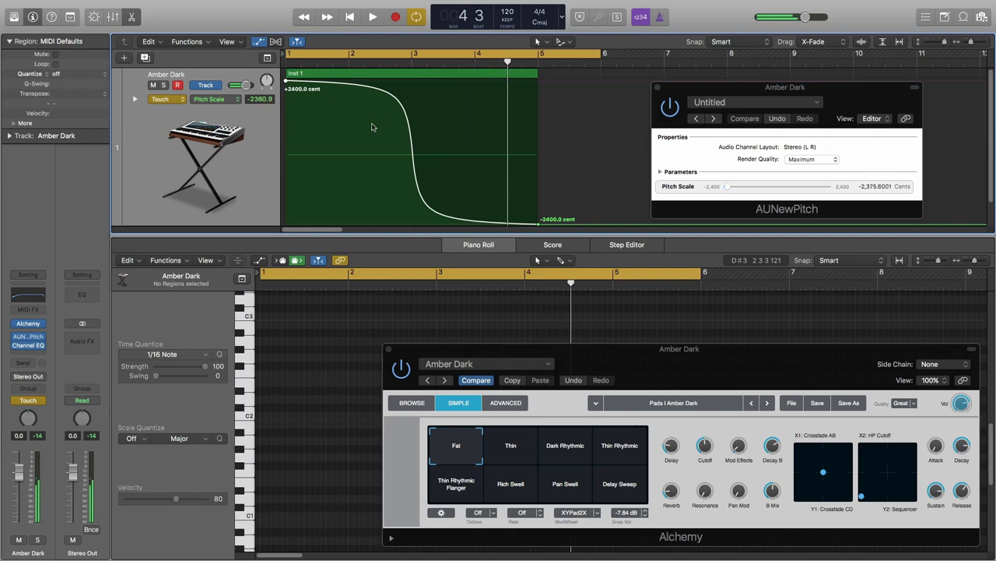
{"action": "left_click_drag", "start_coordinate": [390, 98], "coordinate": [334, 234]}
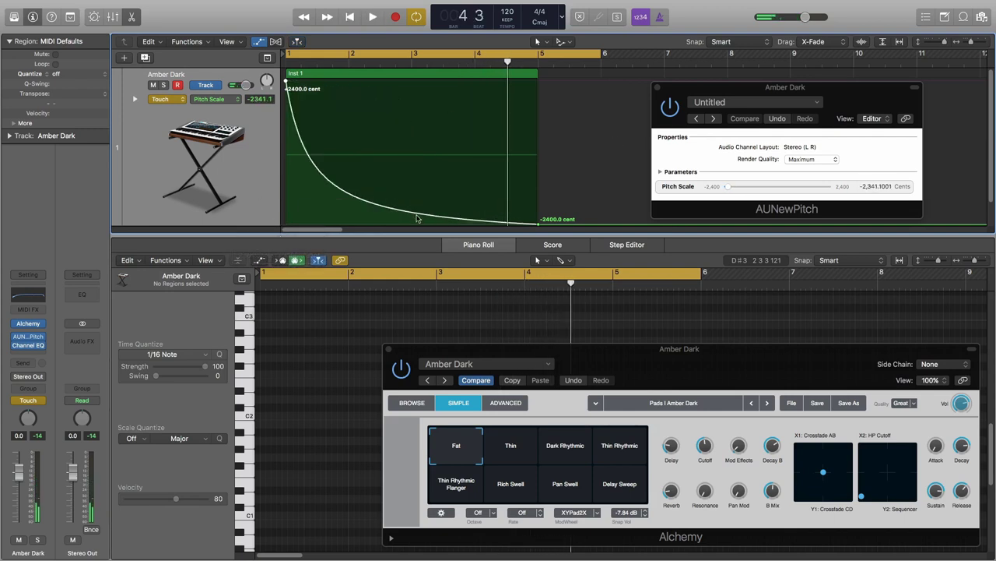
{"action": "left_click_drag", "start_coordinate": [425, 209], "coordinate": [479, 85]}
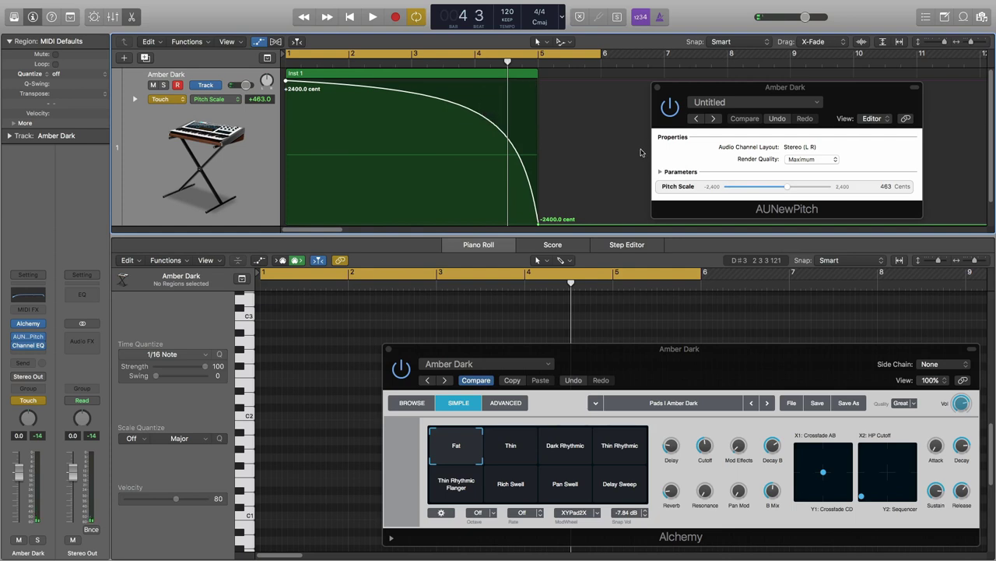
{"action": "key", "text": "space"}
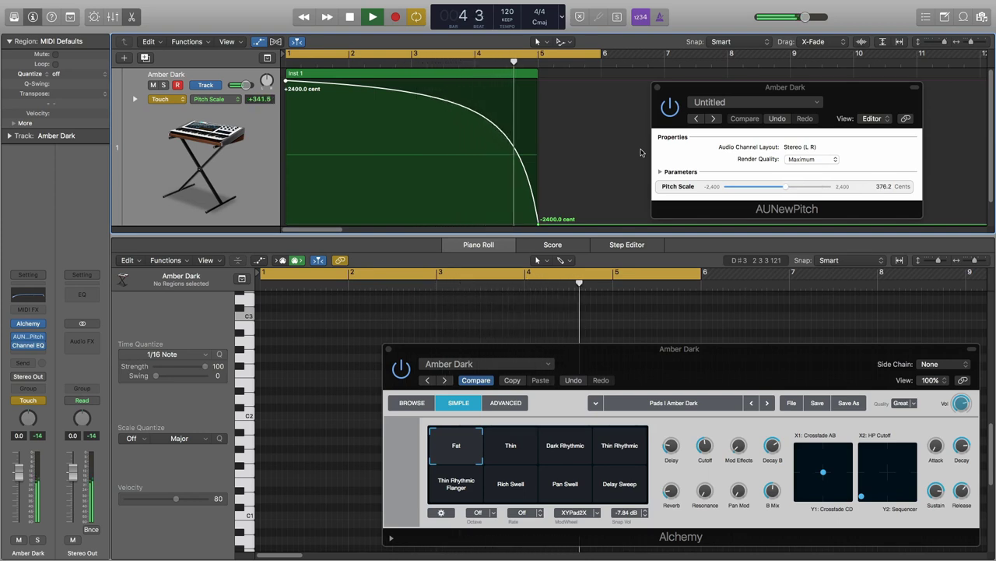
{"action": "key", "text": "space"}
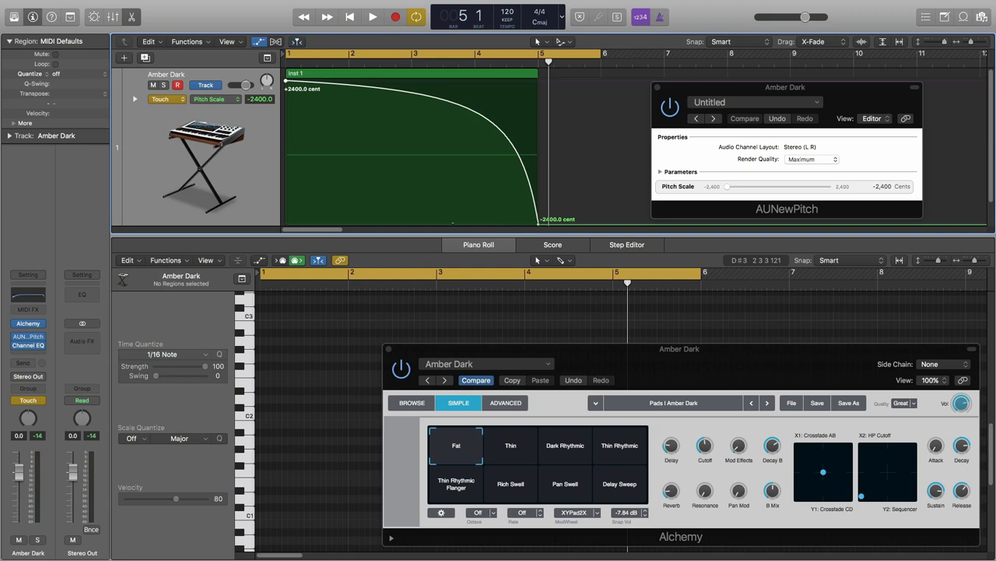
Flatten to -2400, add a +2400 cent point at bar 5, bend it exponential, and audition
{"action": "left_click_drag", "start_coordinate": [543, 226], "coordinate": [288, 224]}
{"action": "left_click", "coordinate": [538, 226]}
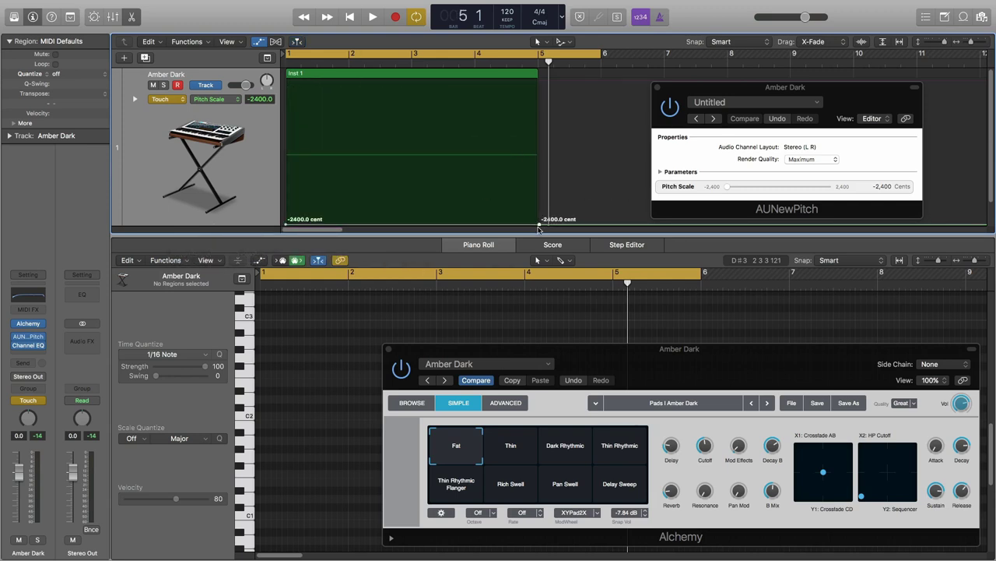
{"action": "left_click_drag", "start_coordinate": [539, 226], "coordinate": [540, 81]}
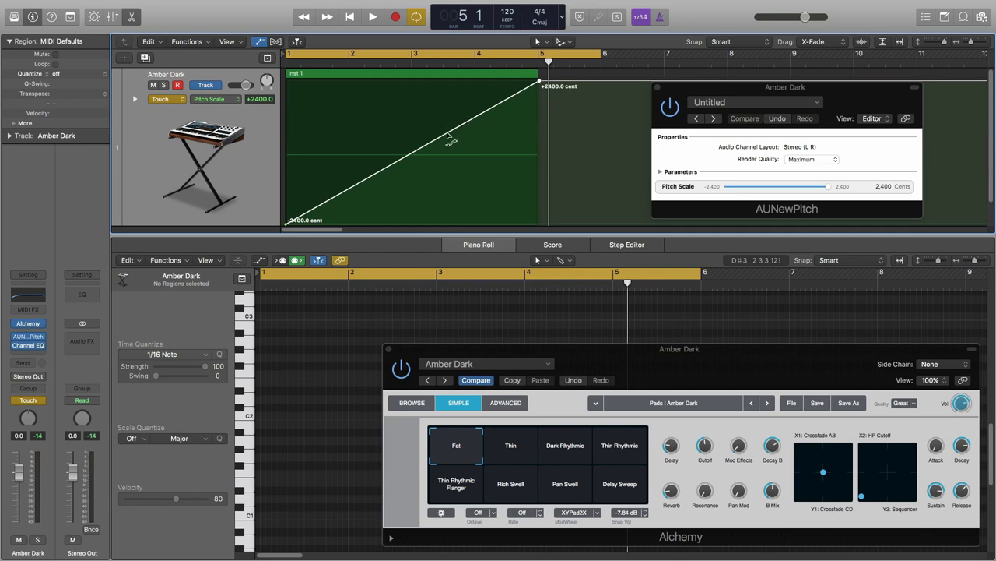
{"action": "left_click_drag", "start_coordinate": [445, 137], "coordinate": [475, 222]}
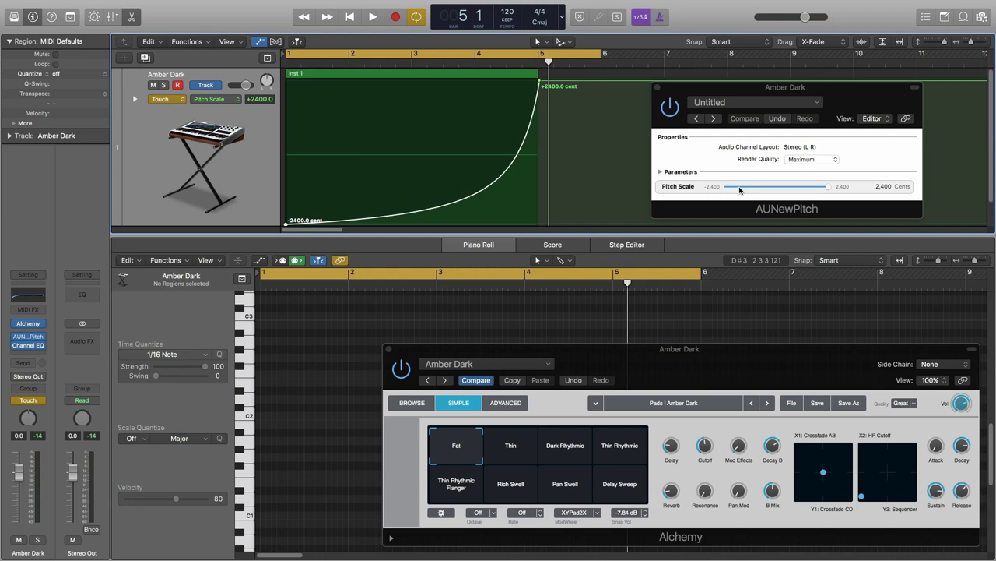
{"action": "key", "text": "space"}
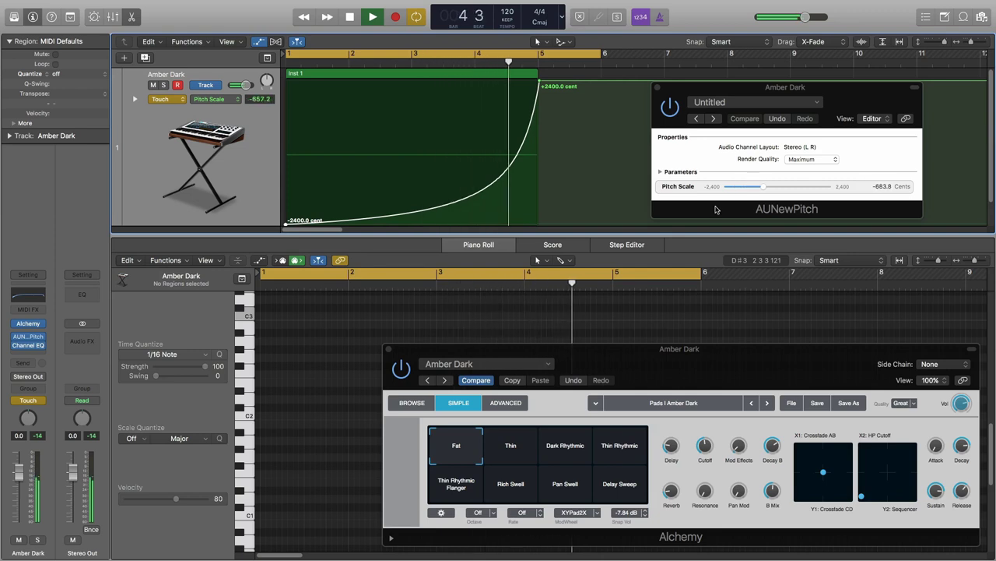
{"action": "key", "text": "space"}
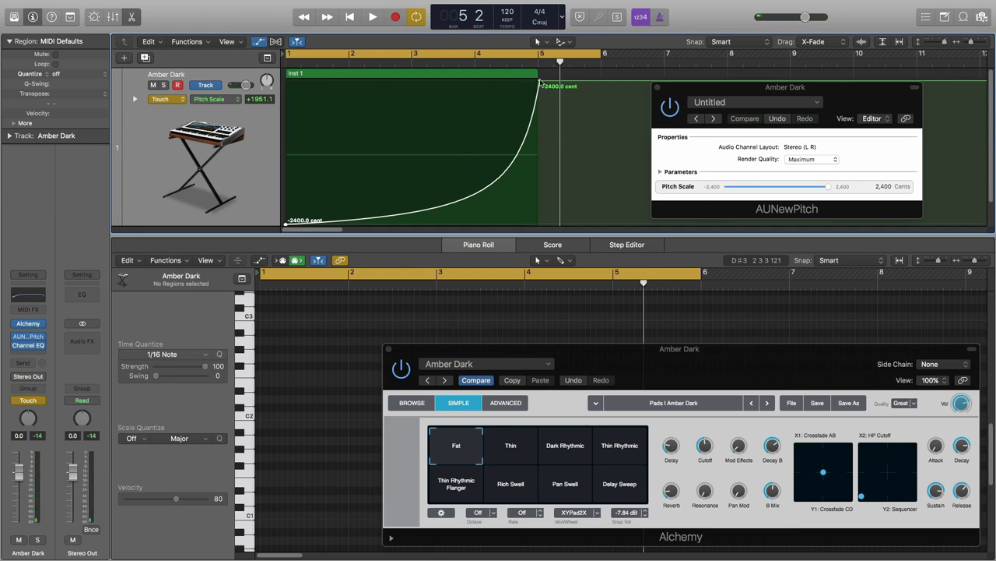
Remove the rising Pitch Scale curve, leaving a flat automation line at -75.7 cent
{"action": "key", "text": "super+z"}
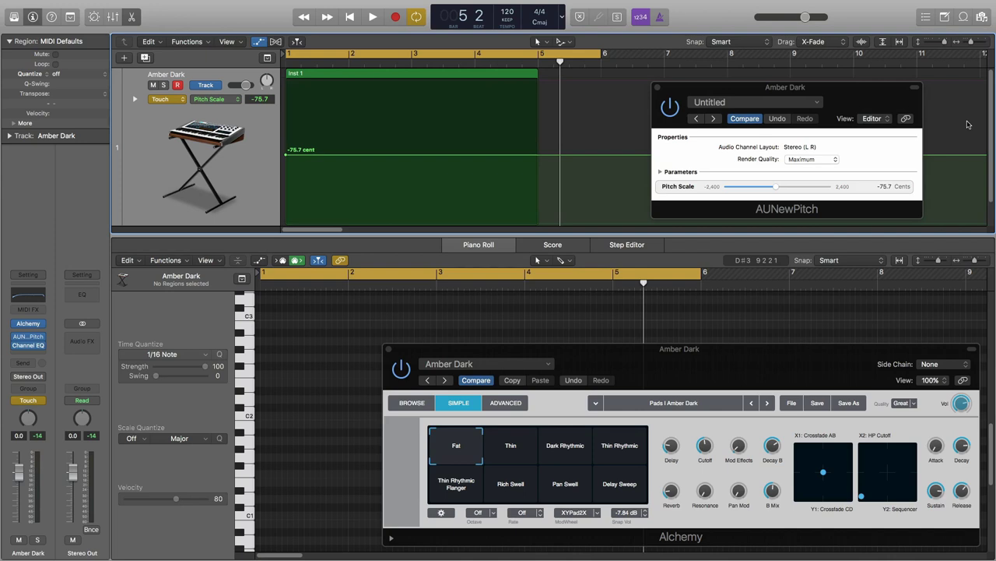